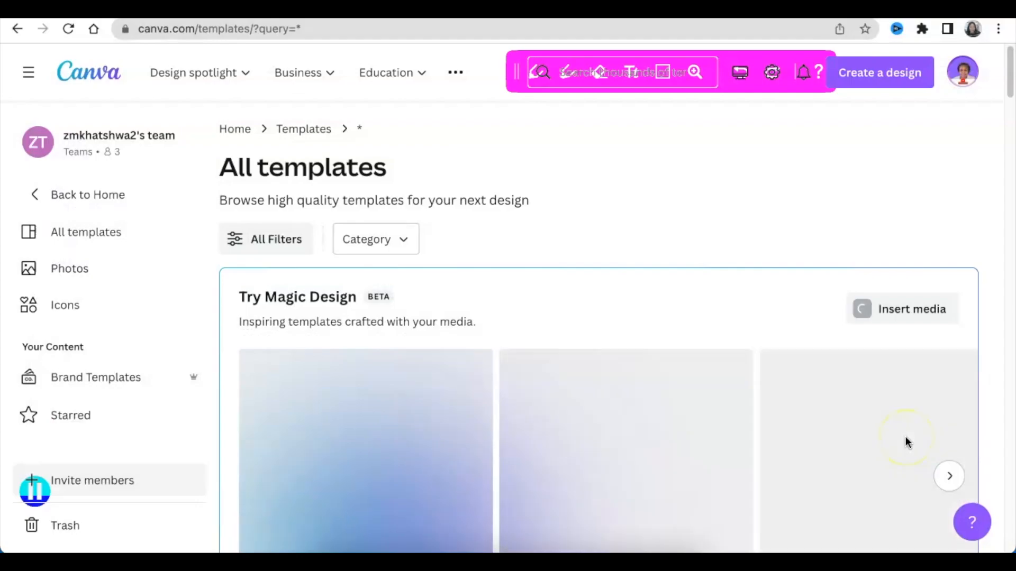
# Step: Look through the Magic Design templates generated from the uploaded photo of the woman
pyautogui.scroll(-1, 906, 436)
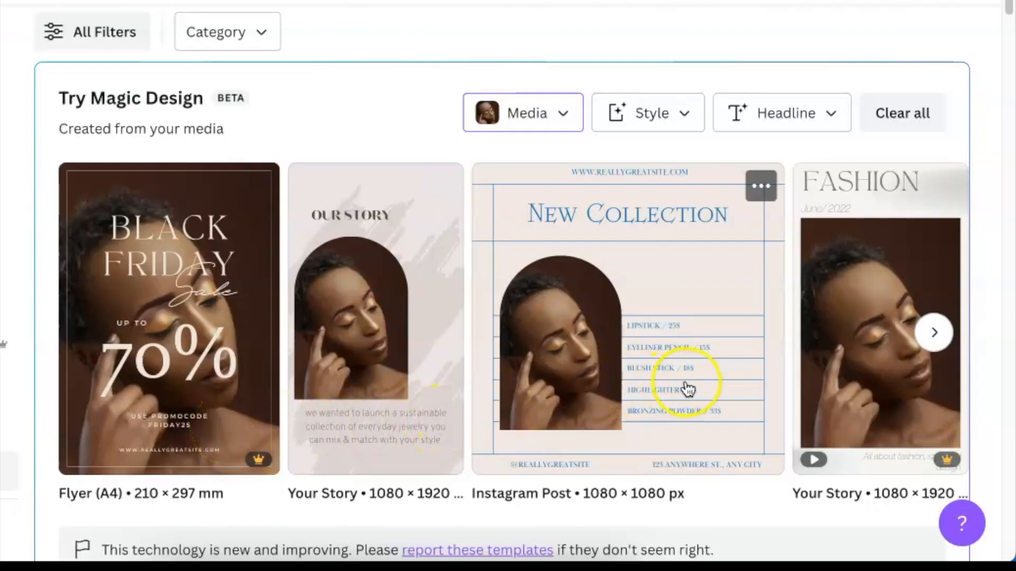
pyautogui.click(935, 332)
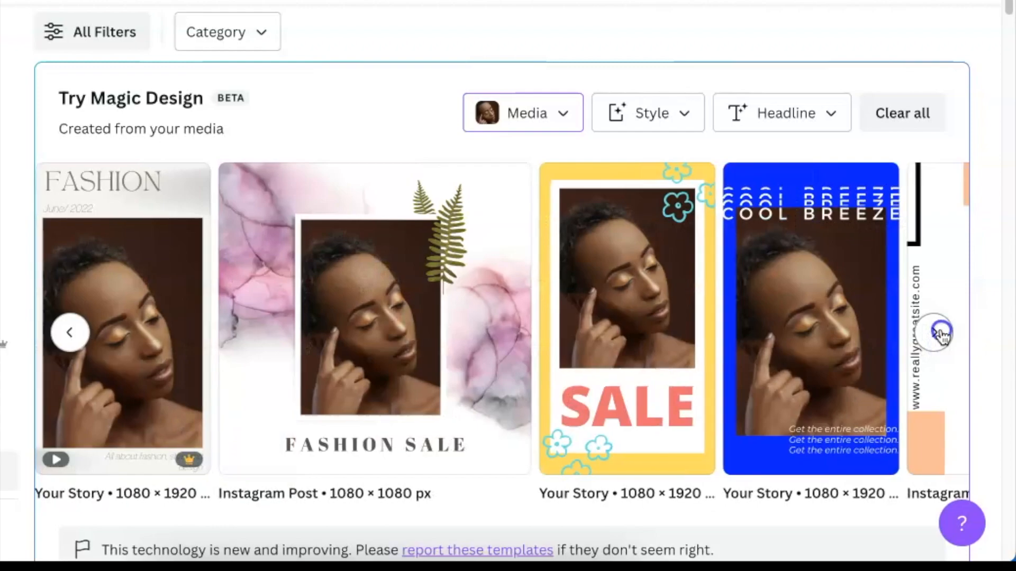
pyautogui.click(939, 333)
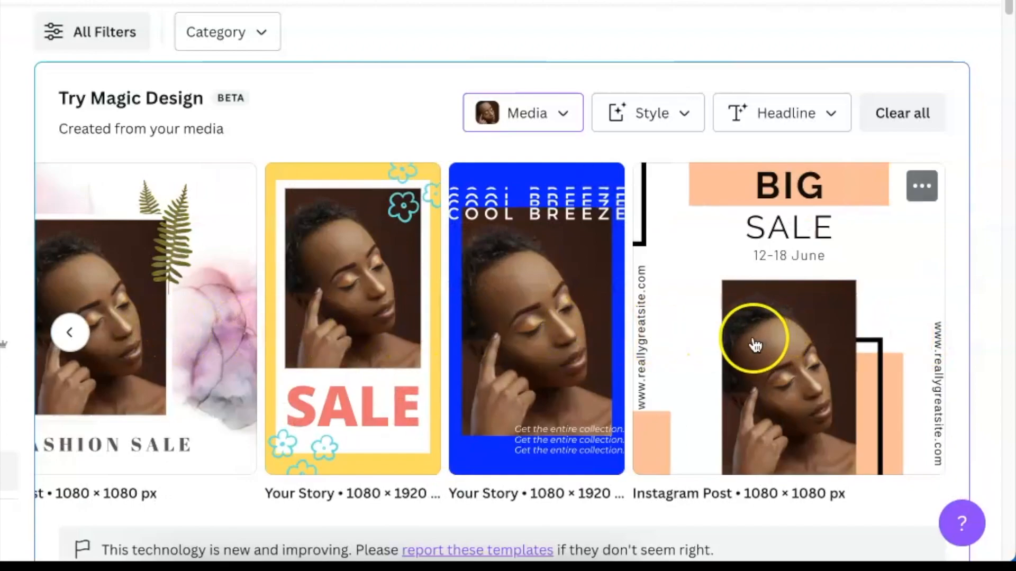
# Step: Apply the Archivo Black style with the blue, green and yellow palette to the Magic Design results
pyautogui.click(532, 116)
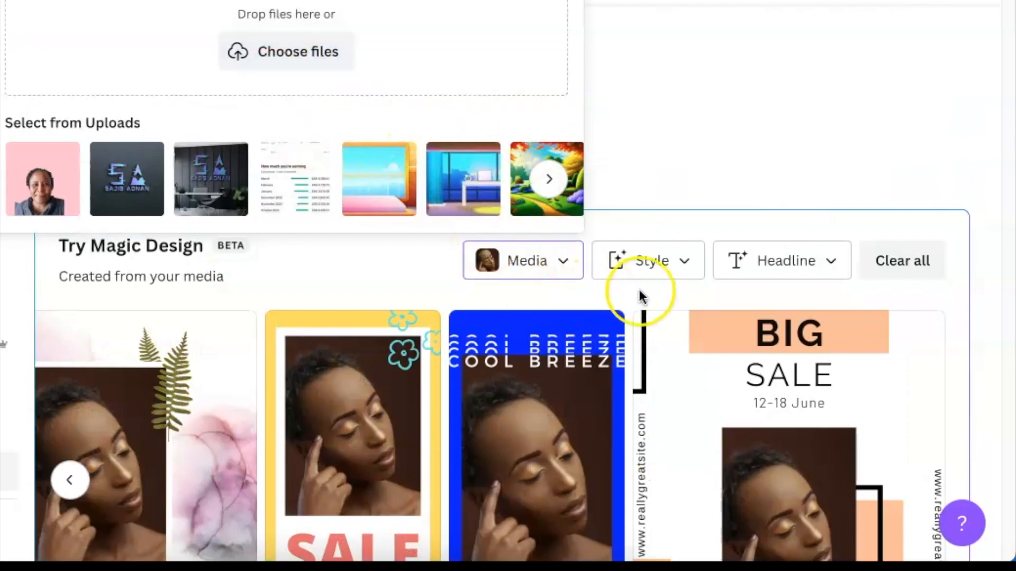
pyautogui.click(681, 261)
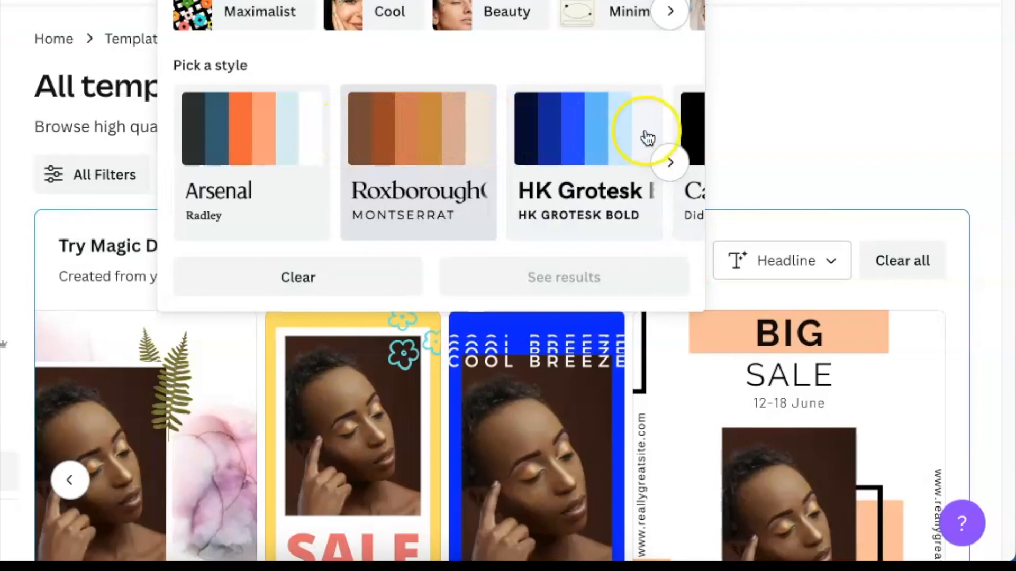
pyautogui.click(669, 164)
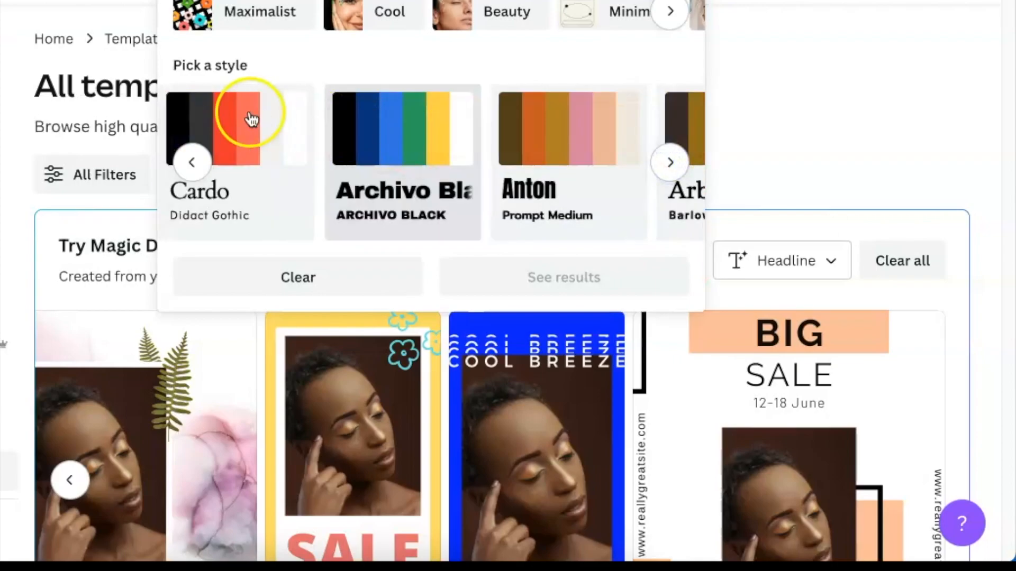
pyautogui.click(423, 133)
pyautogui.click(584, 281)
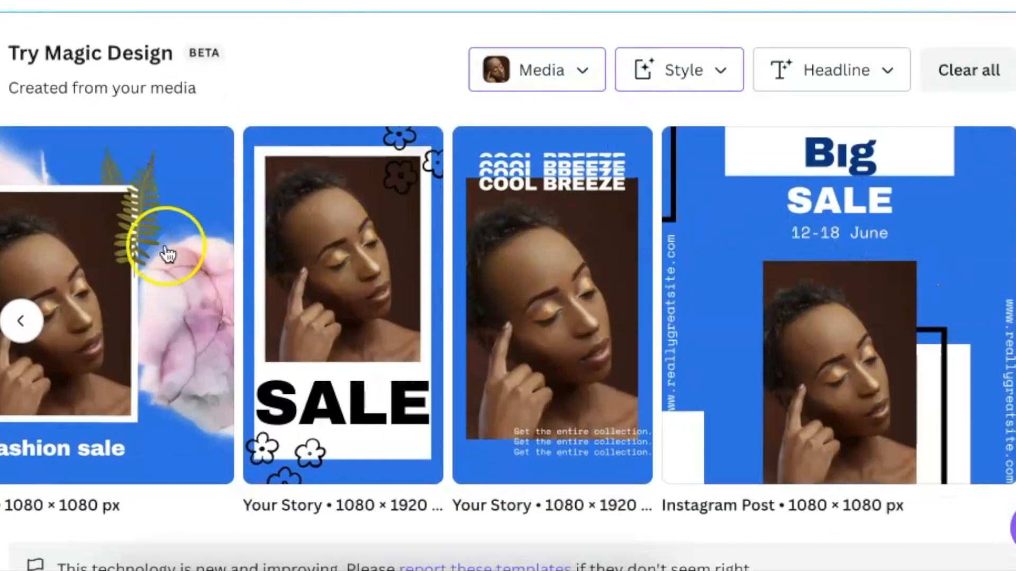
# Step: Set the headline of the Magic Design results to "On Special"
pyautogui.scroll(-3, 728, 431)
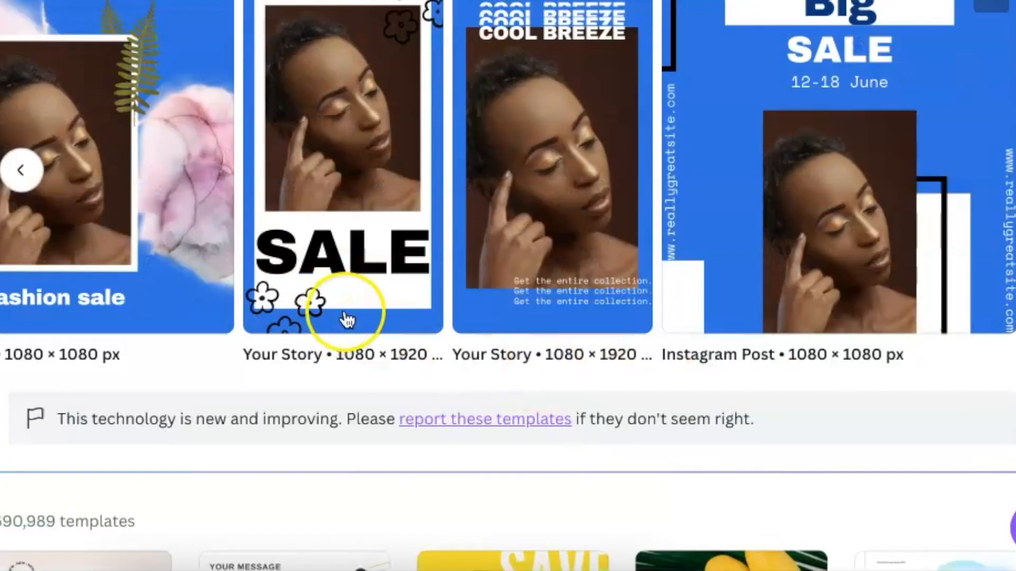
pyautogui.scroll(5, 650, 299)
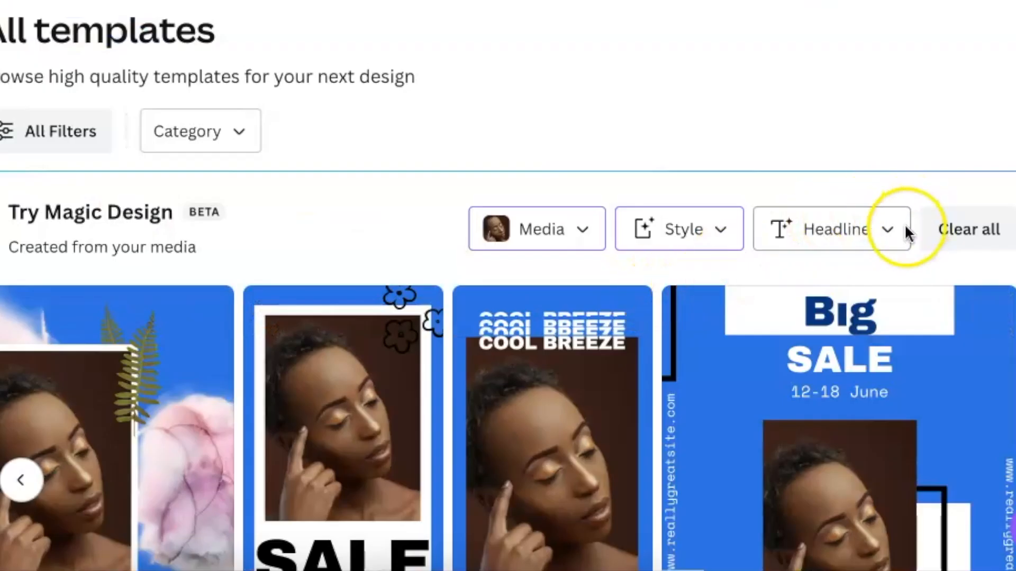
pyautogui.click(882, 232)
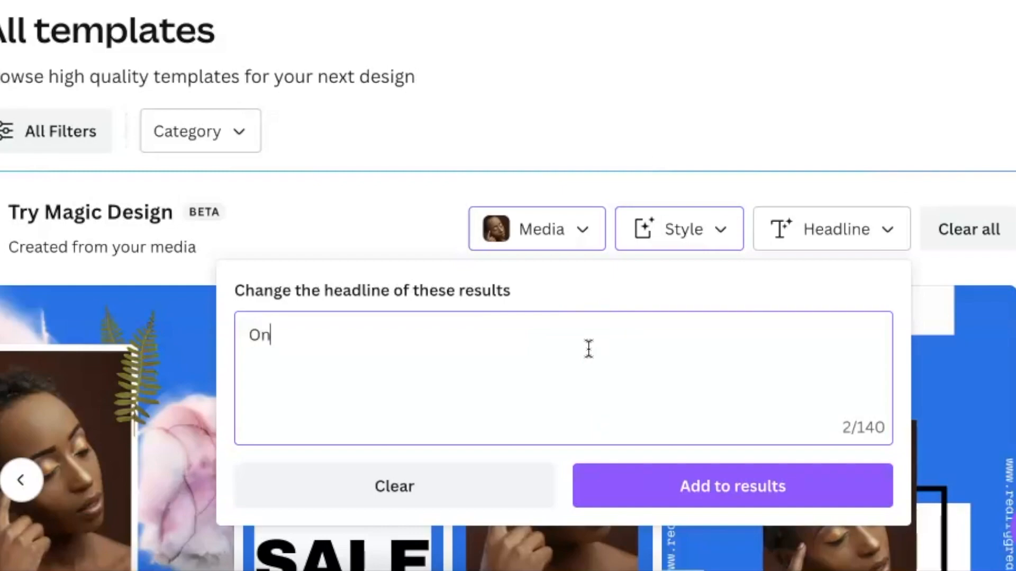
pyautogui.write('On Special')
pyautogui.click(791, 497)
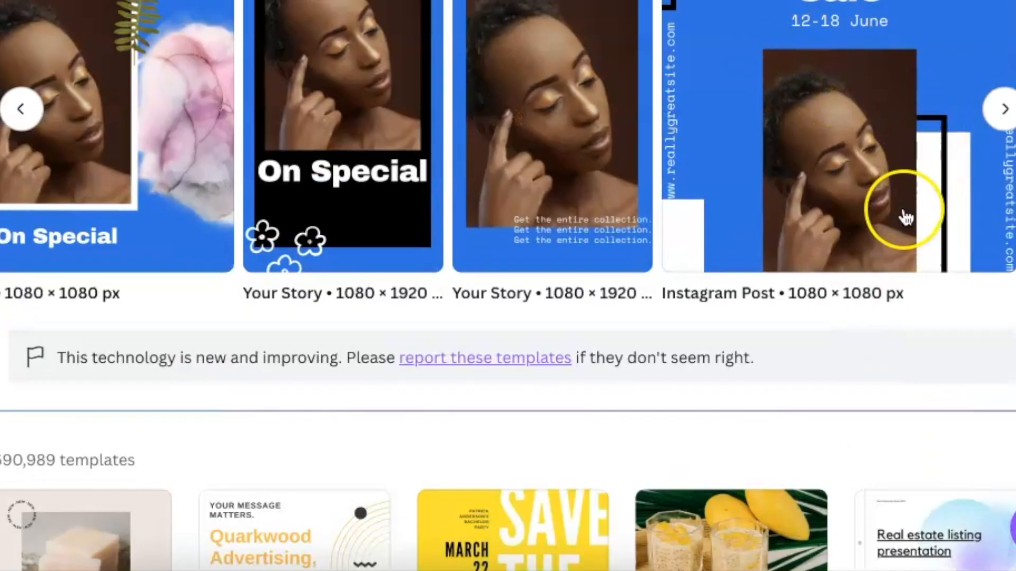
# Step: Look back through the Magic Design templates with the new style and headline
pyautogui.scroll(4, 894, 204)
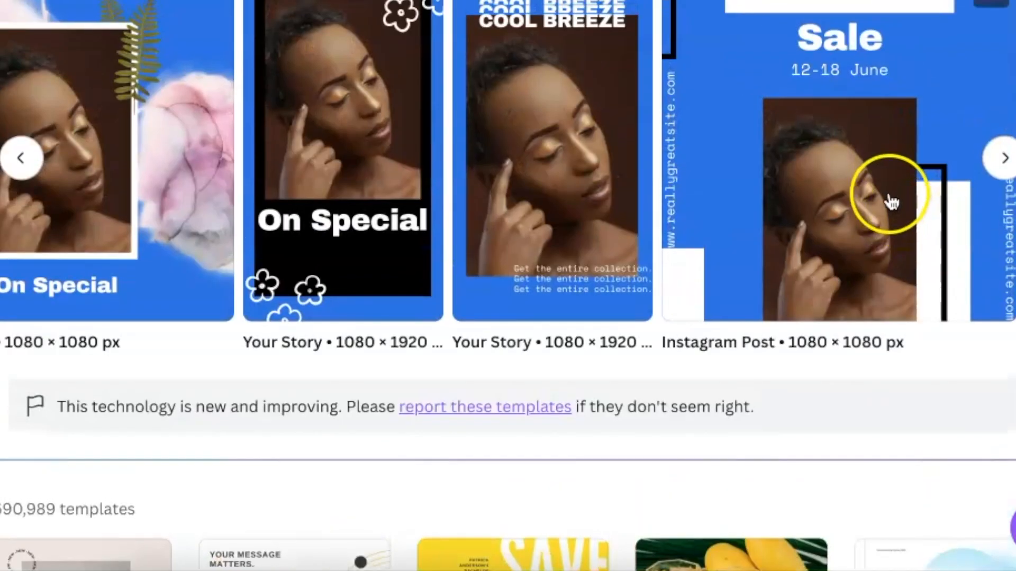
pyautogui.click(20, 329)
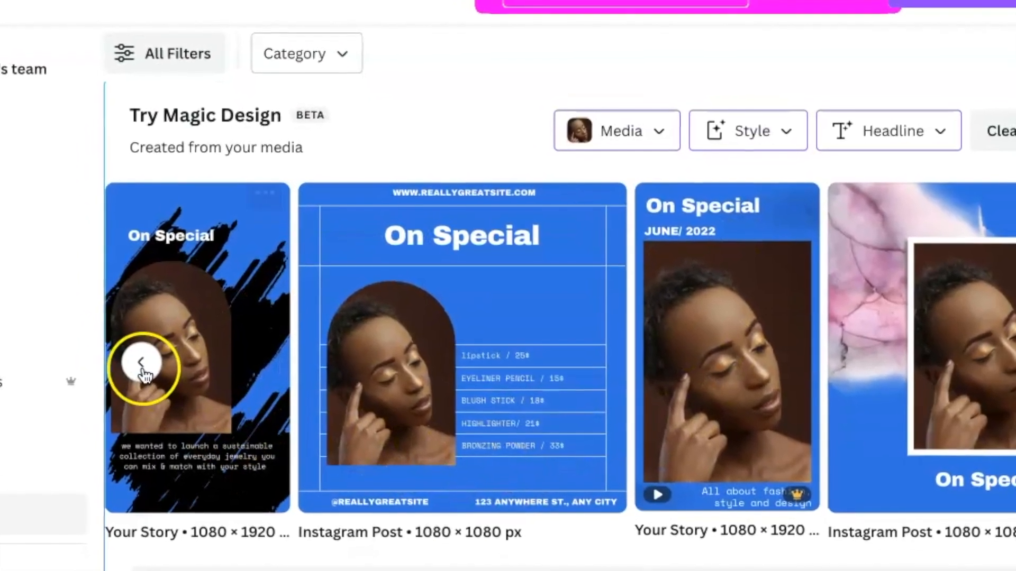
pyautogui.click(137, 361)
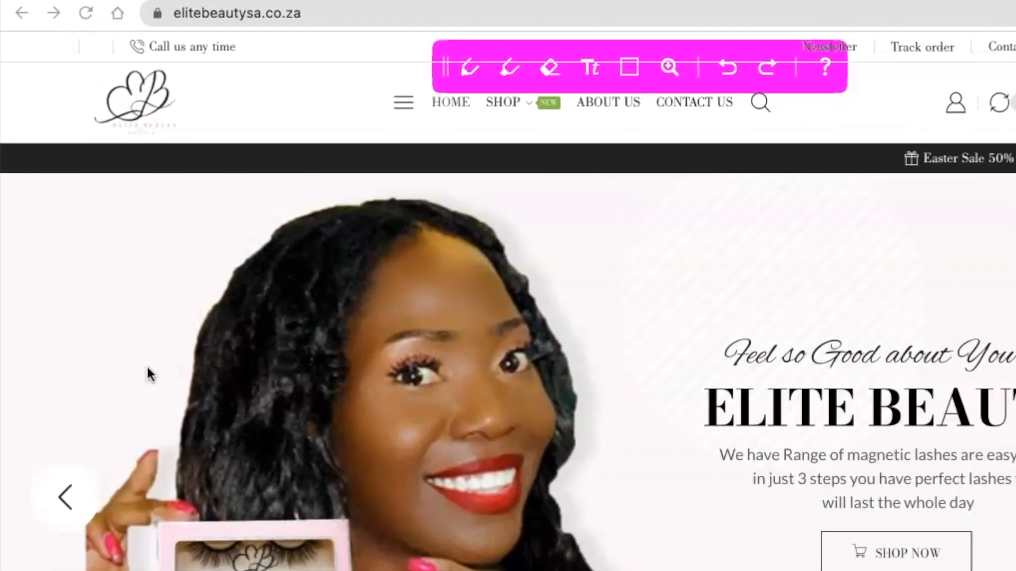
pyautogui.moveTo(872, 383); pyautogui.dragTo(874, 383)
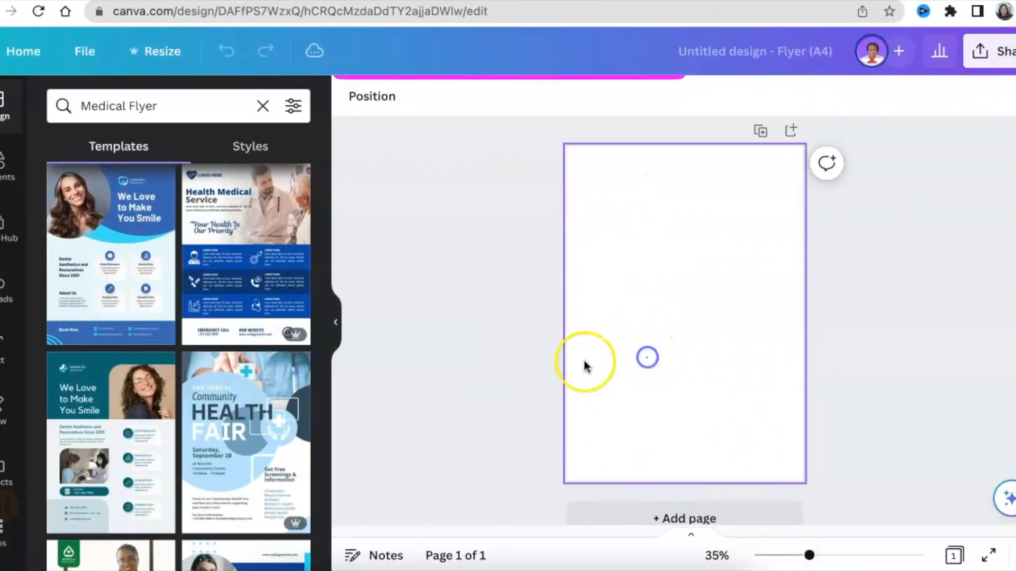
# Step: Place the uploaded photo of the woman on the A4 flyer page and flip it horizontally
pyautogui.click(3, 287)
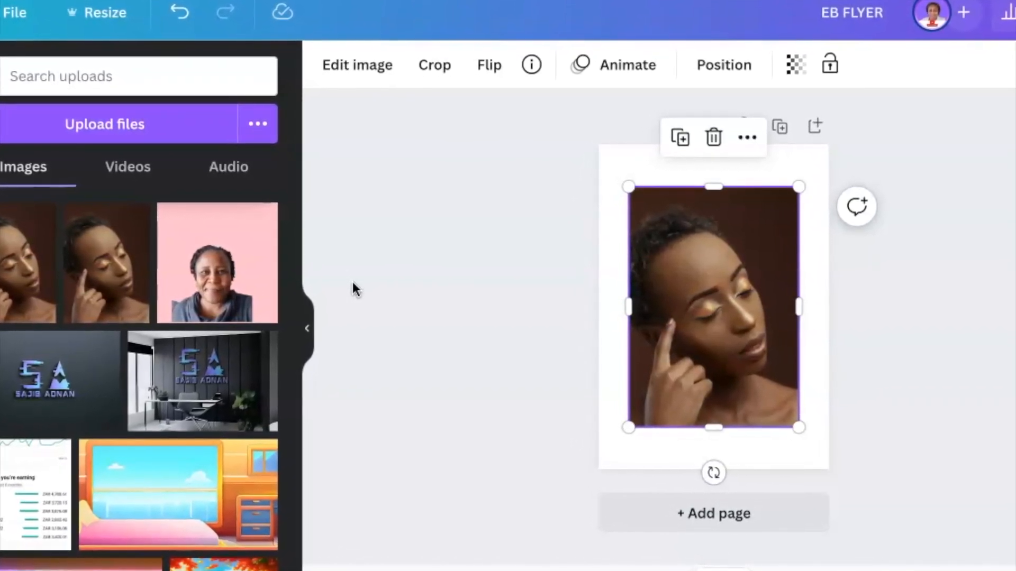
pyautogui.click(680, 306)
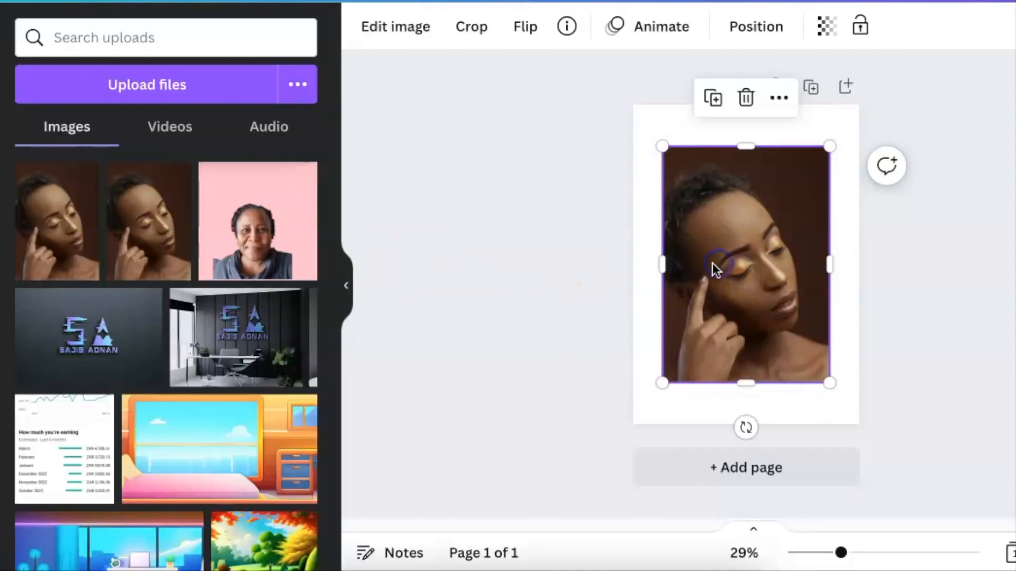
pyautogui.click(527, 32)
pyautogui.click(585, 79)
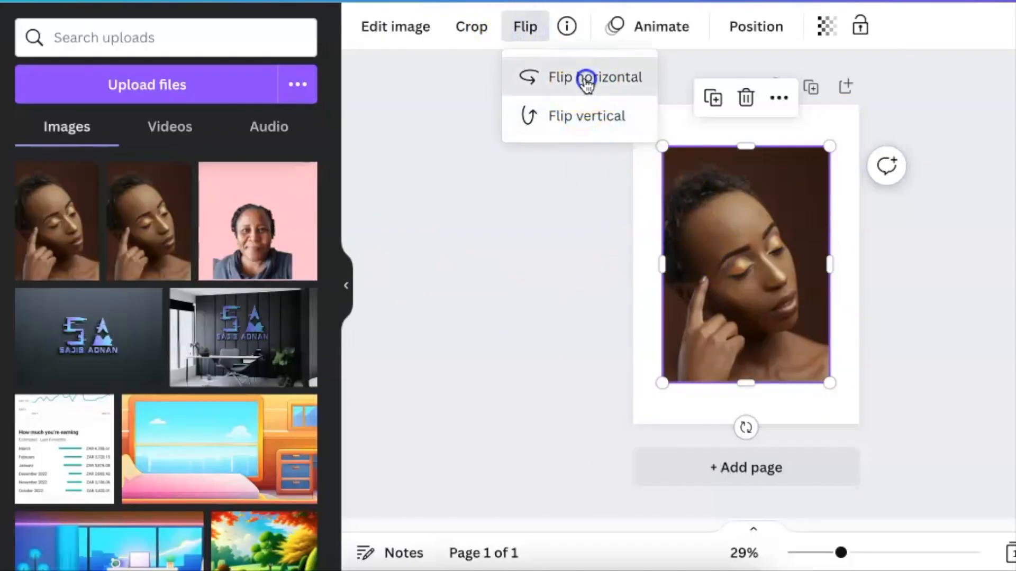
pyautogui.click(687, 239)
# Step: Set the page background to the dark brown sampled from the backdrop of the woman's photo
pyautogui.click(680, 129)
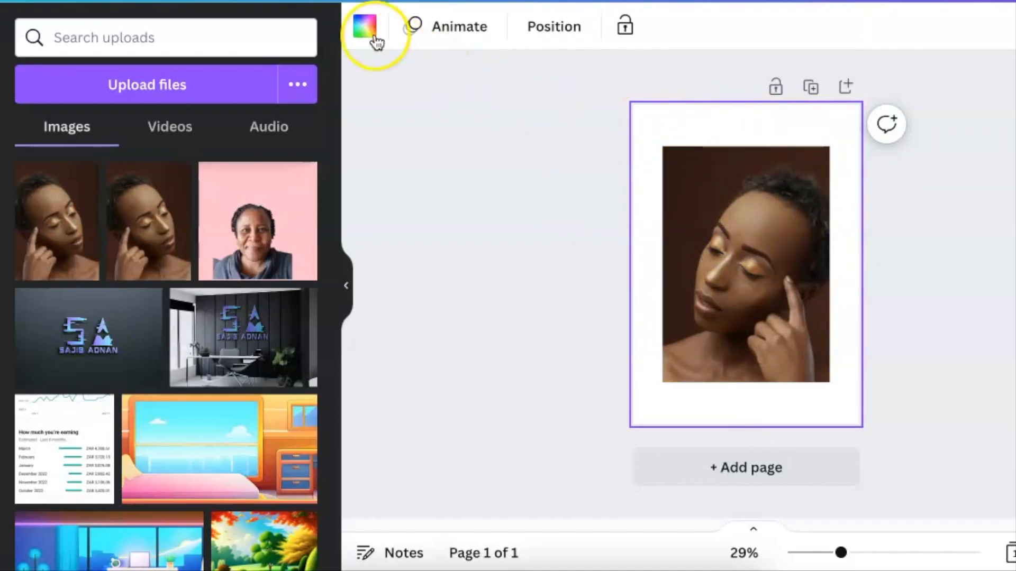
pyautogui.click(369, 28)
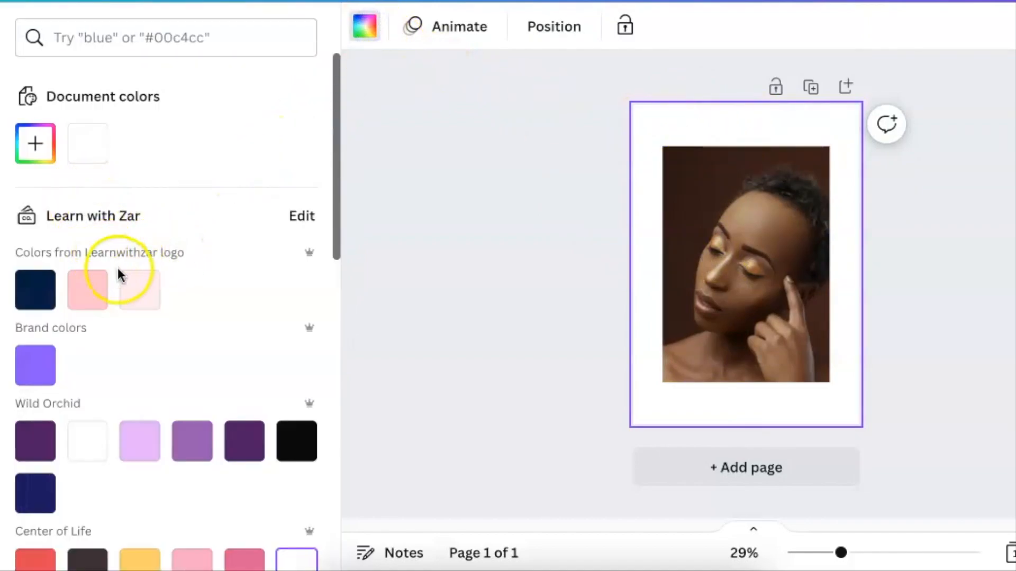
pyautogui.click(35, 144)
pyautogui.click(281, 394)
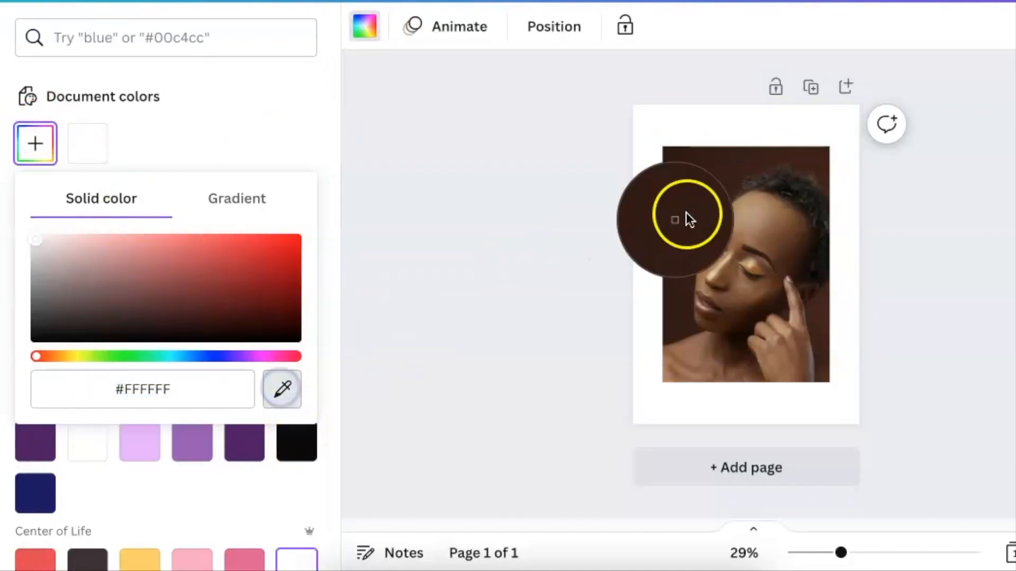
pyautogui.click(717, 185)
pyautogui.click(590, 189)
# Step: Remove the background from the woman's photo and move the photo to the page's upper-left corner
pyautogui.click(700, 206)
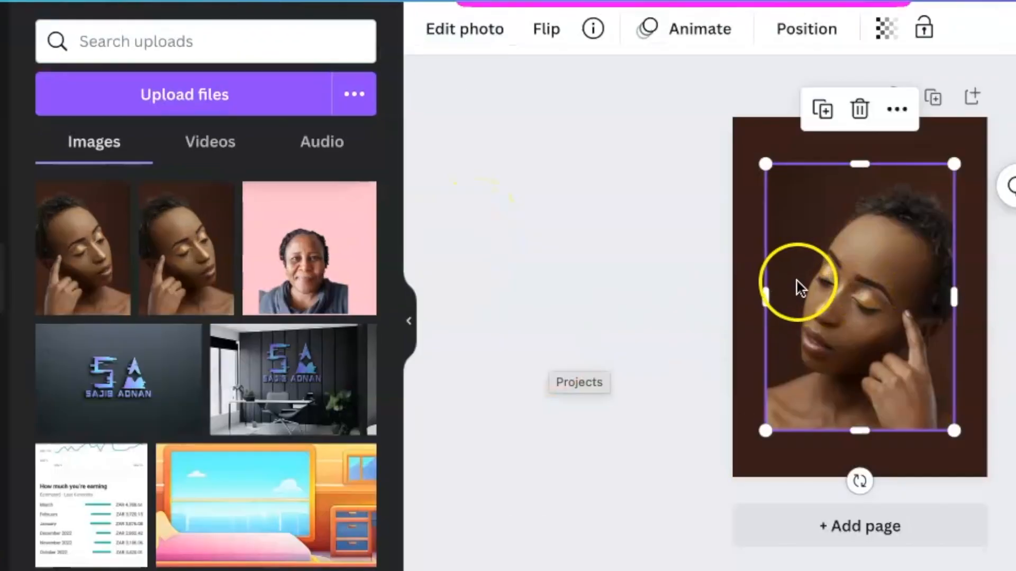
pyautogui.click(800, 262)
pyautogui.click(442, 32)
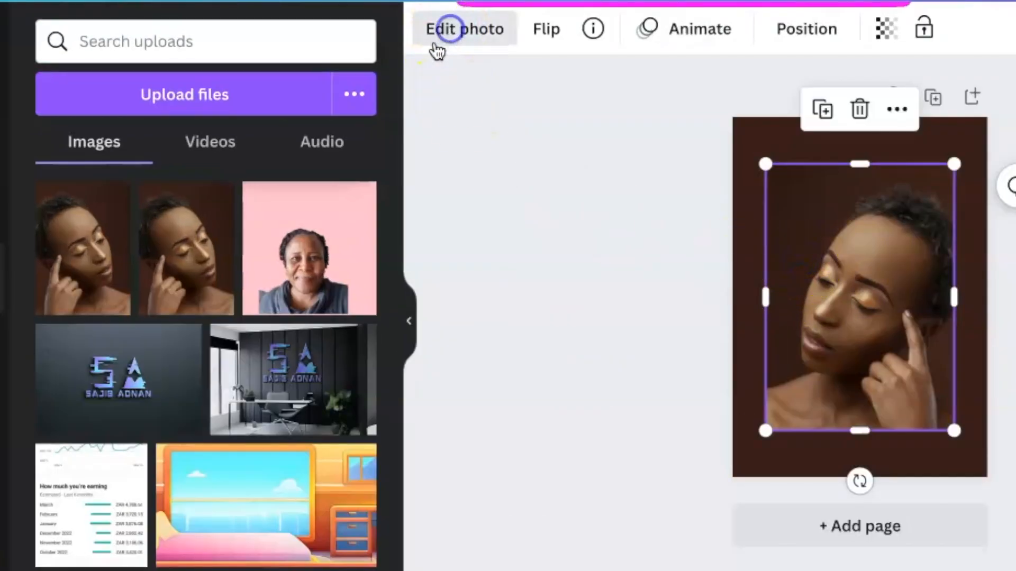
pyautogui.click(107, 218)
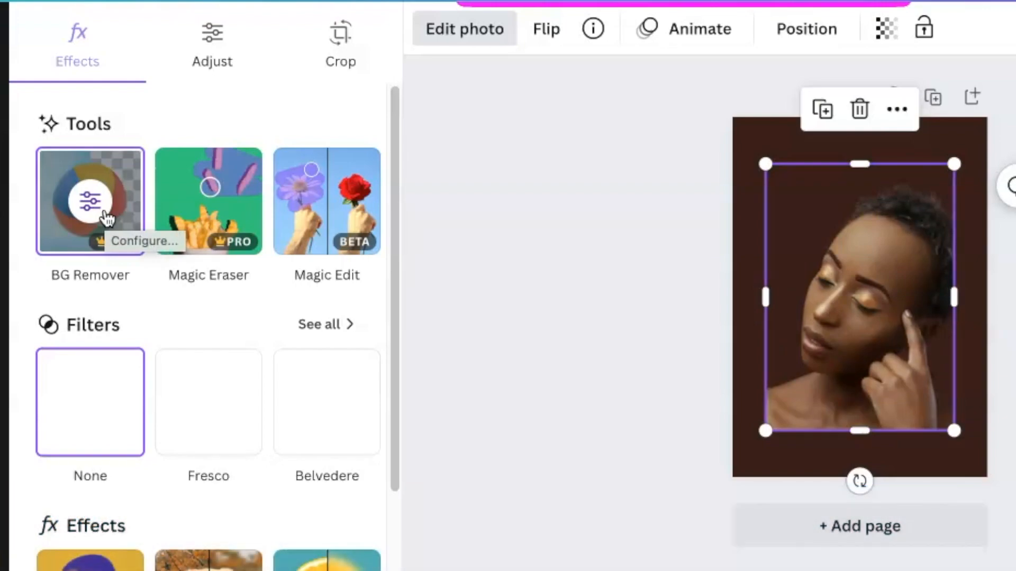
pyautogui.moveTo(843, 330); pyautogui.dragTo(812, 290)
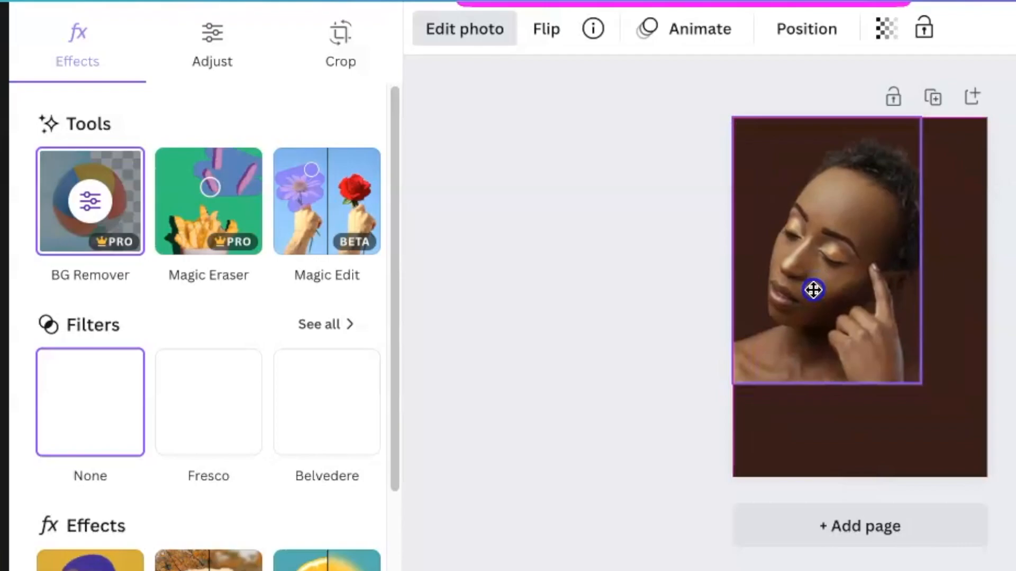
pyautogui.click(637, 347)
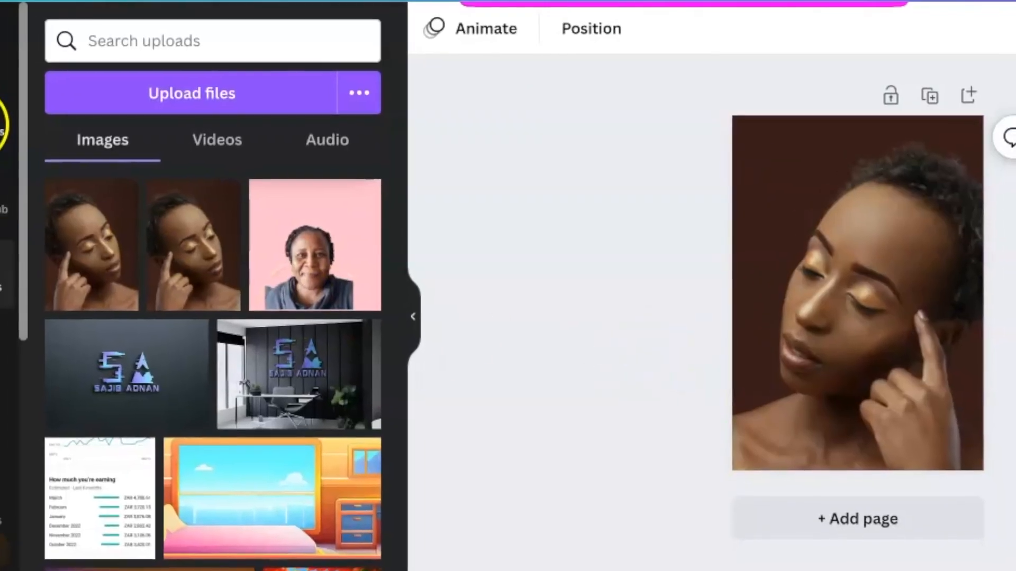
# Step: Search the Frames collection for letter frames, one letter at a time: l, a, s and h
pyautogui.click(3, 120)
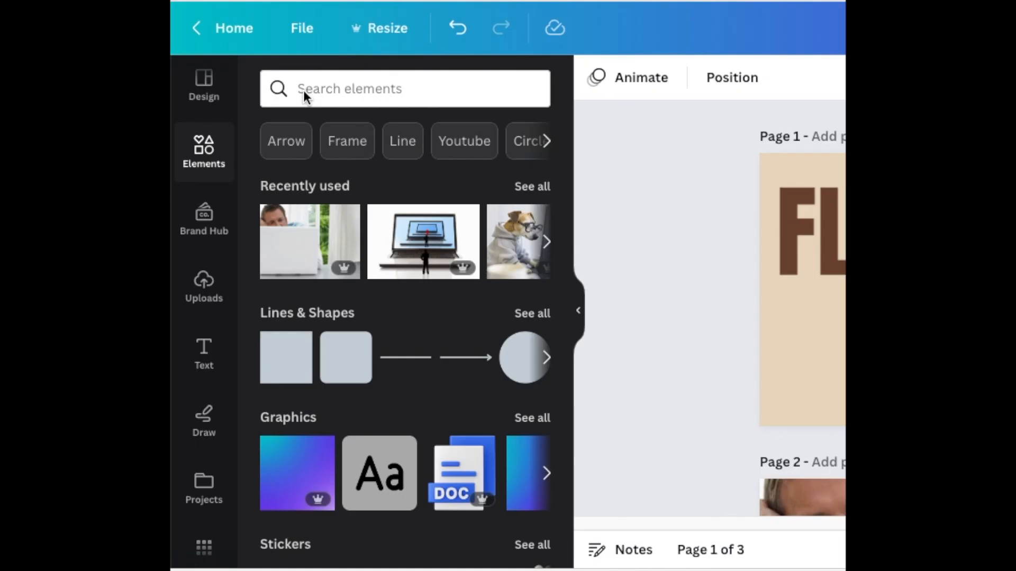
pyautogui.scroll(-5, 540, 329)
pyautogui.click(534, 332)
pyautogui.click(370, 126)
pyautogui.write('l')
pyautogui.press('Return')
pyautogui.doubleClick(299, 127)
pyautogui.write('a')
pyautogui.press('Return')
pyautogui.doubleClick(300, 128)
pyautogui.write('s')
pyautogui.press('Return')
pyautogui.doubleClick(315, 131)
pyautogui.write('h')
pyautogui.press('Return')
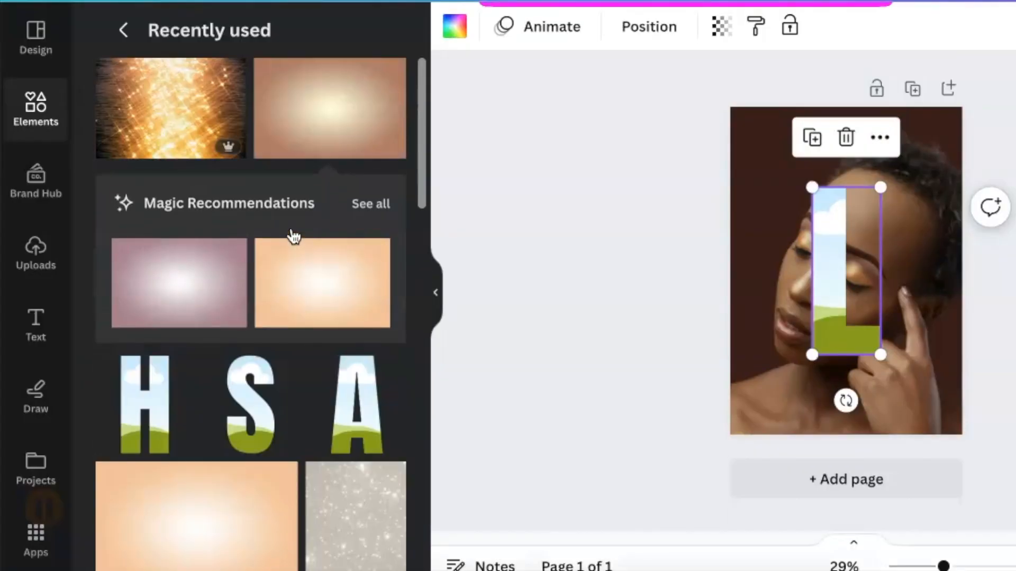
# Step: Arrange the four letter frames in a vertical column spelling LASH along the page's right edge
pyautogui.moveTo(880, 182); pyautogui.dragTo(860, 285)
pyautogui.moveTo(829, 324); pyautogui.dragTo(930, 391)
pyautogui.click(844, 310)
pyautogui.moveTo(885, 188); pyautogui.dragTo(839, 277)
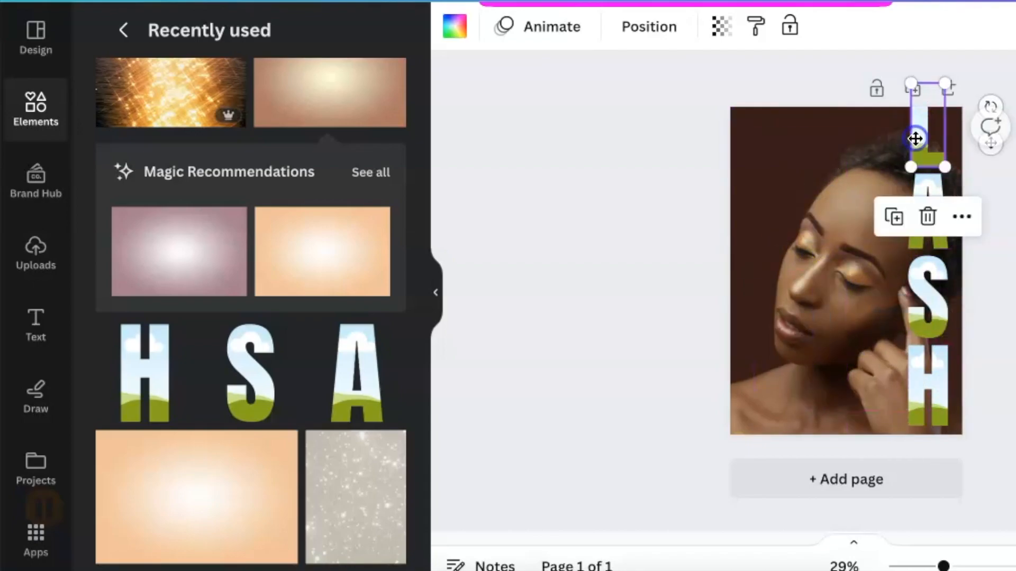
pyautogui.hotkey('ctrl', 'a')
pyautogui.moveTo(948, 78); pyautogui.dragTo(943, 112)
pyautogui.click(524, 347)
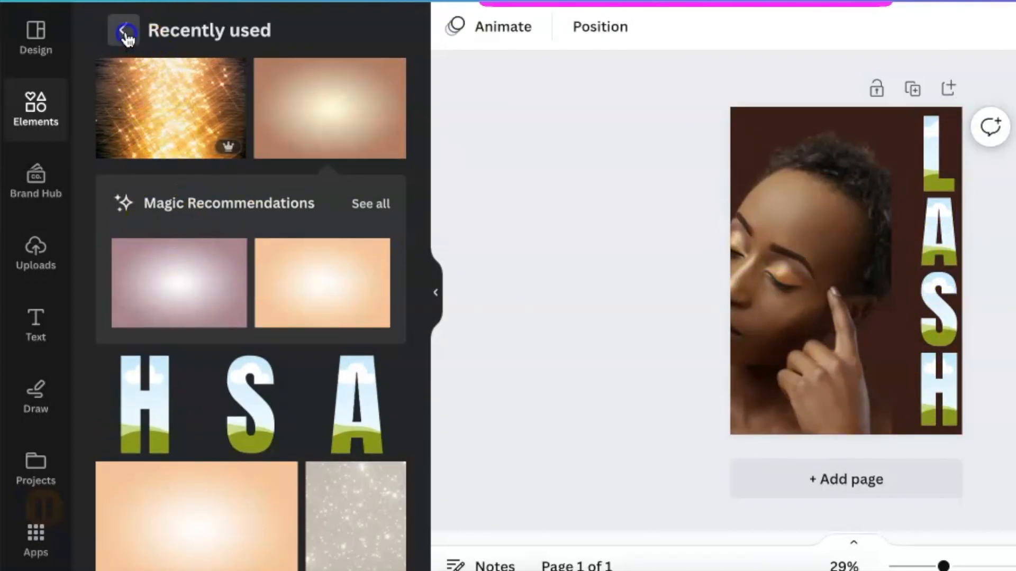
# Step: Search the elements for SHINE and show only the photo results
pyautogui.click(33, 103)
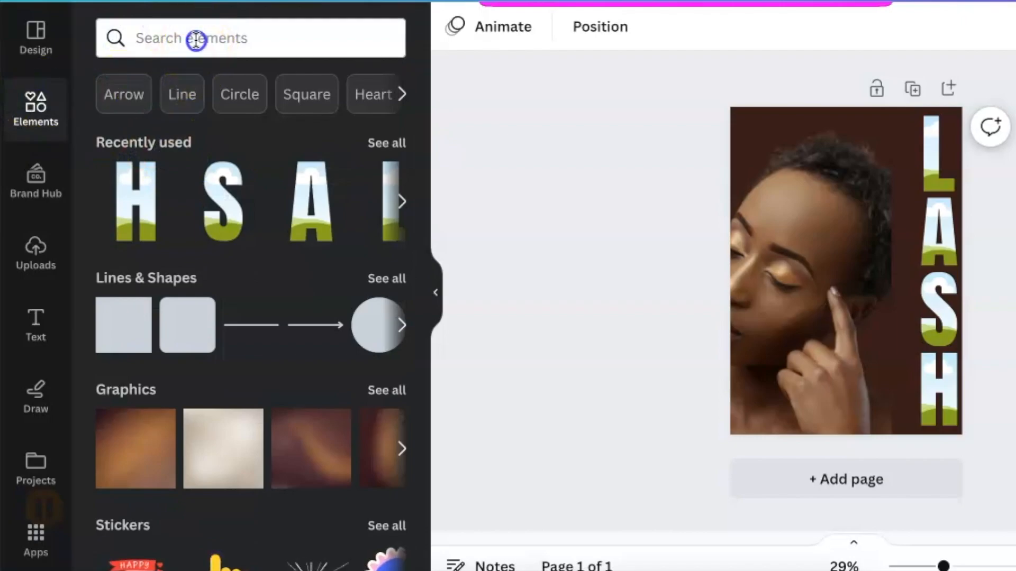
pyautogui.click(195, 39)
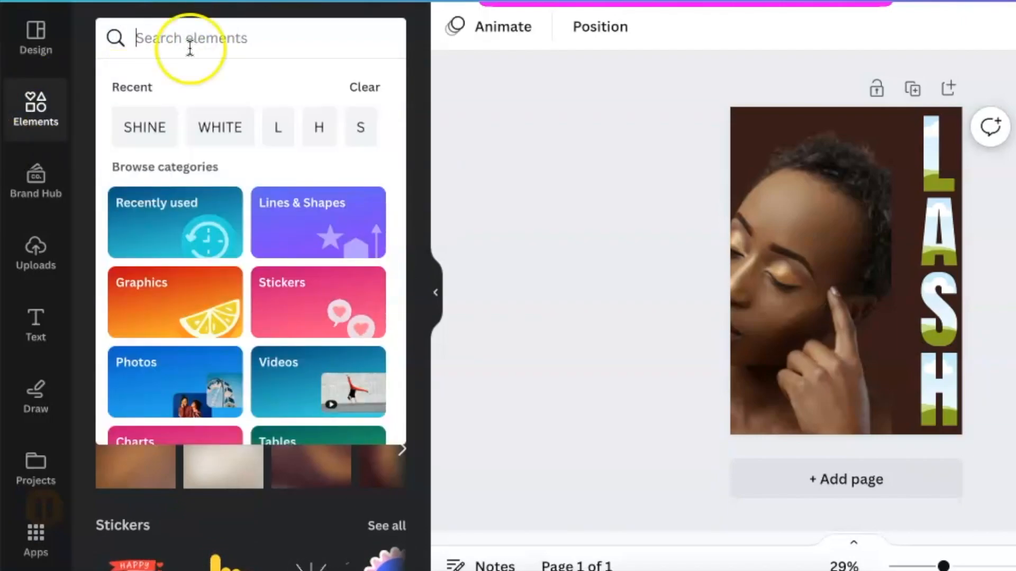
pyautogui.click(143, 128)
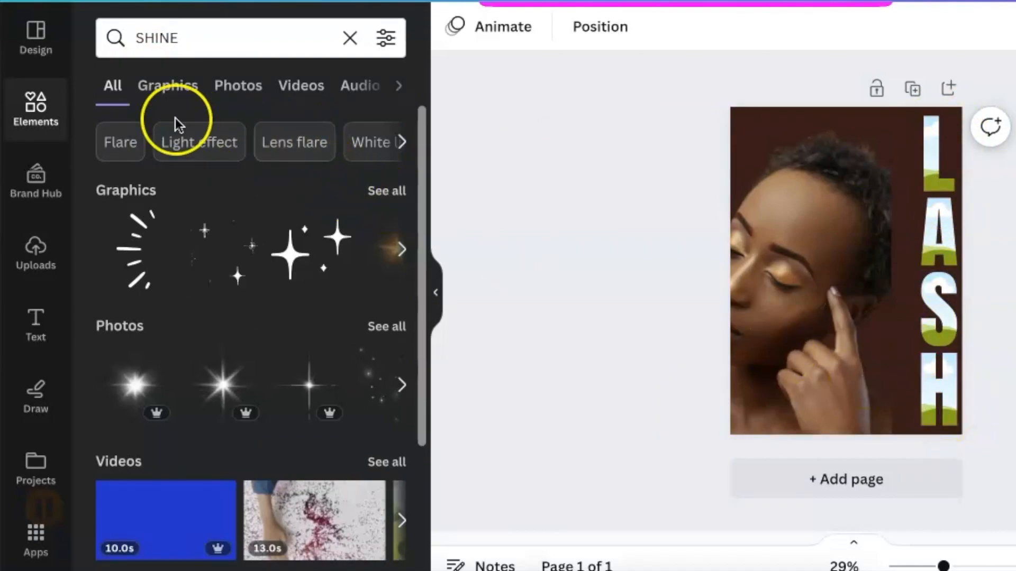
pyautogui.click(392, 194)
pyautogui.click(243, 89)
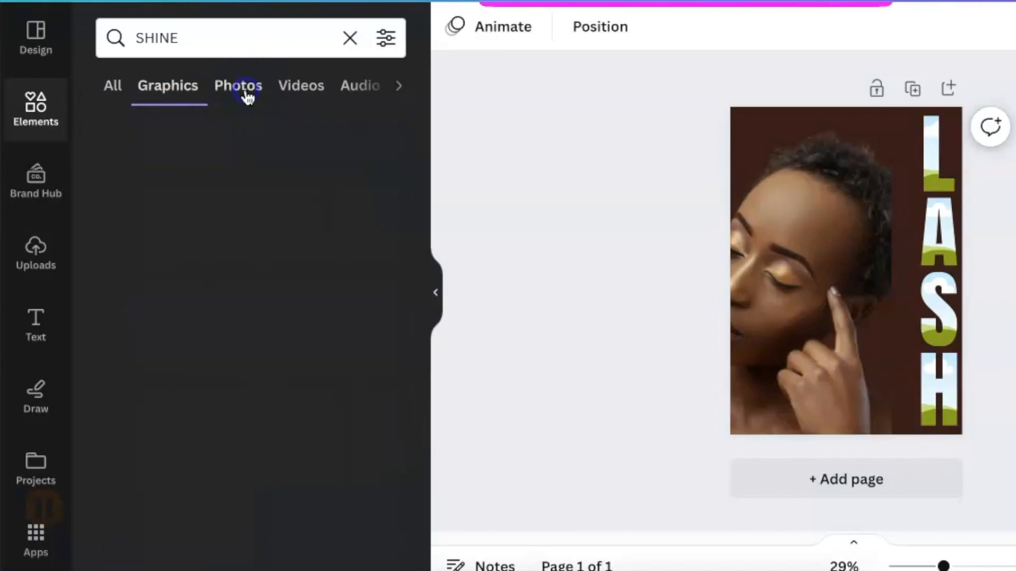
# Step: Fill the LASH letter frames with the peach gradient image and shift the woman's photo right to show her whole face
pyautogui.scroll(-5, 283, 253)
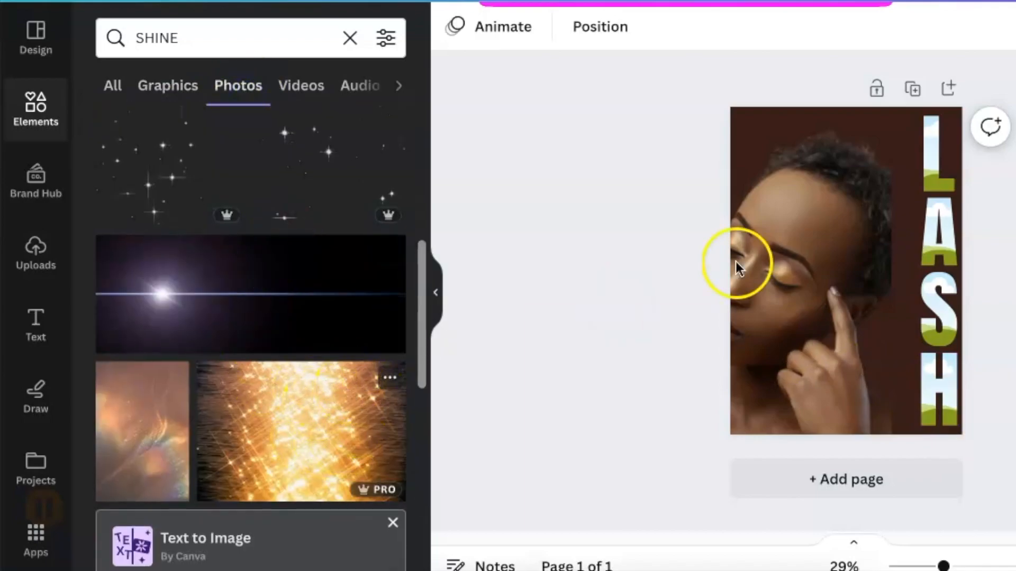
pyautogui.scroll(-5, 287, 311)
pyautogui.moveTo(274, 256); pyautogui.dragTo(932, 170)
pyautogui.moveTo(319, 247); pyautogui.dragTo(1007, 236)
pyautogui.moveTo(787, 323); pyautogui.dragTo(854, 324)
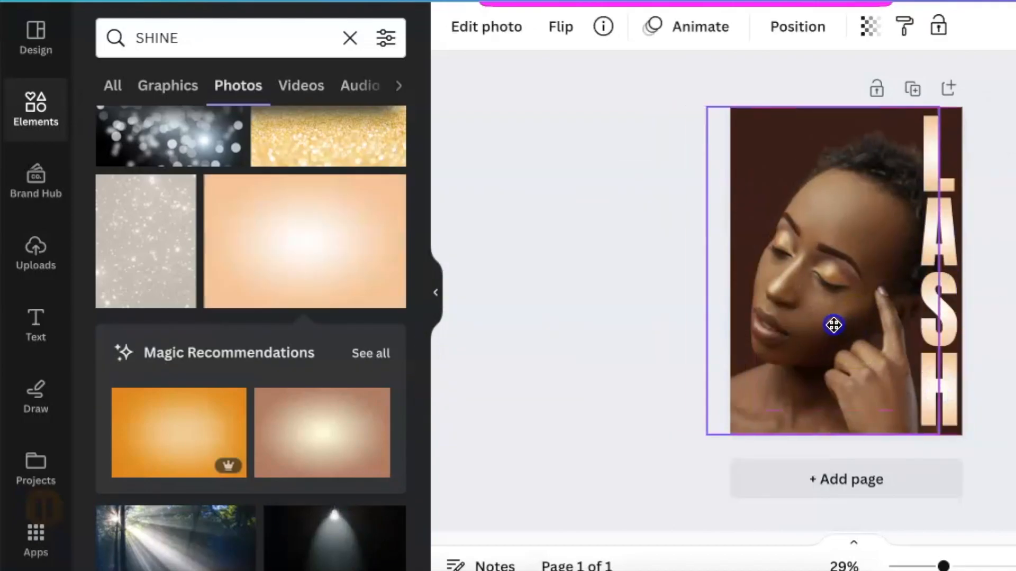
pyautogui.click(591, 296)
# Step: Search the elements for 50 % sale
pyautogui.click(20, 116)
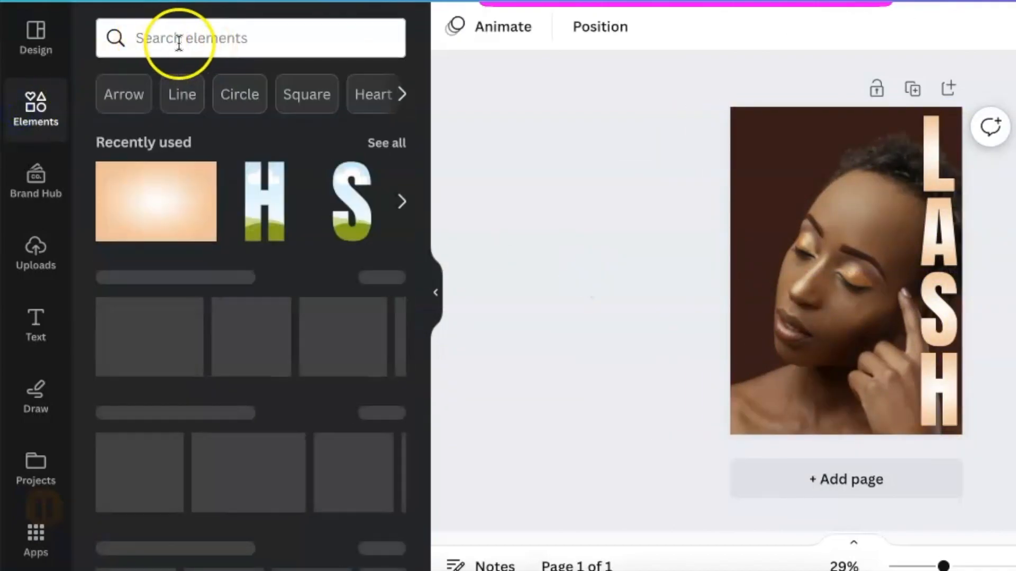
pyautogui.click(179, 43)
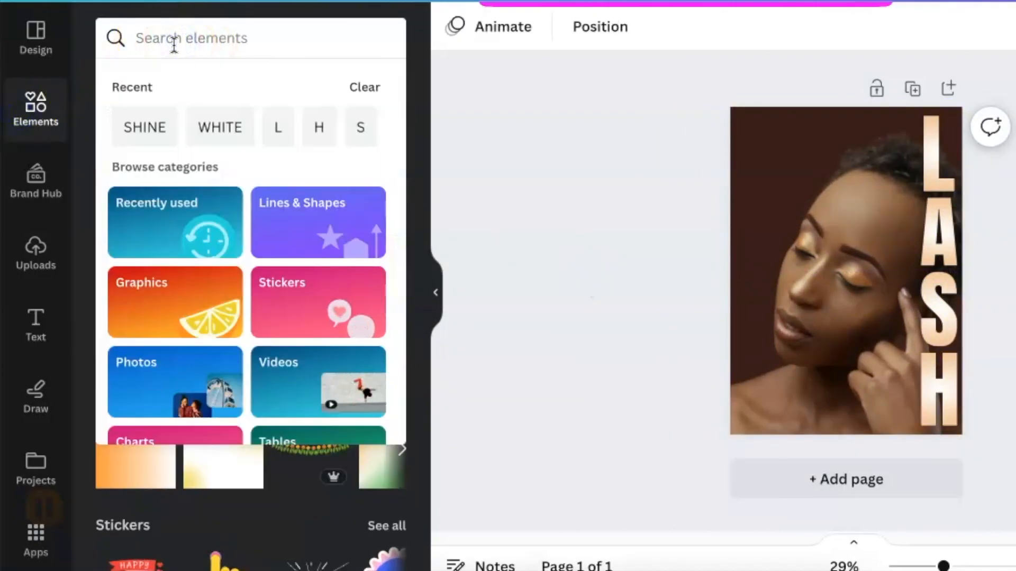
pyautogui.write('50')
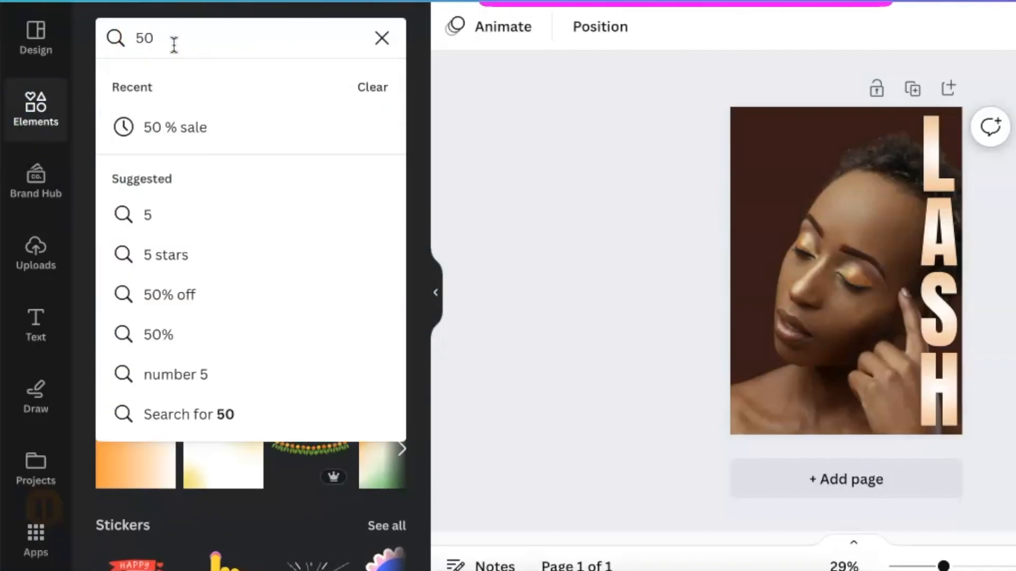
pyautogui.click(174, 136)
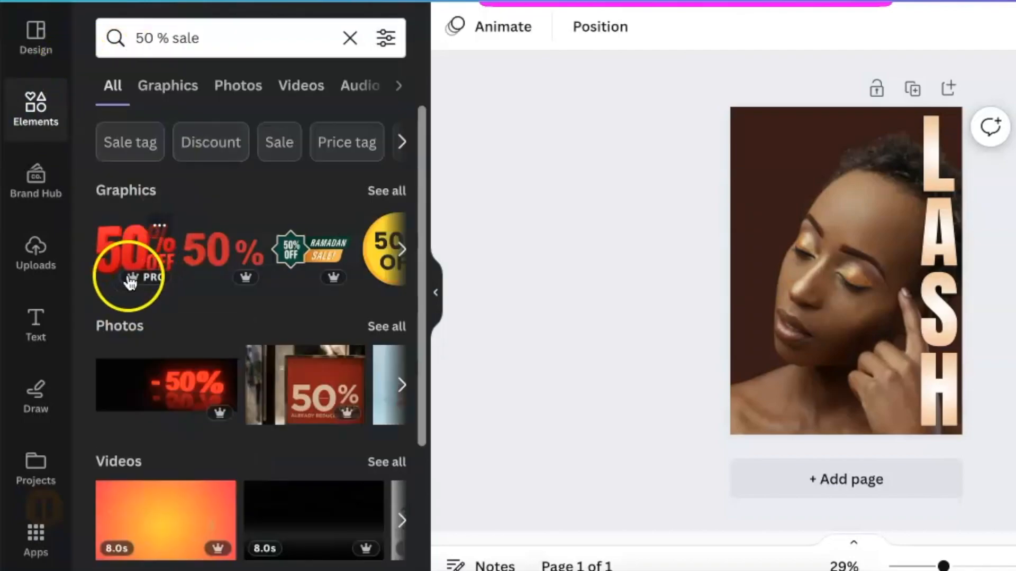
# Step: Place the red 50% OFF graphic enlarged in the page's upper-left corner, with the white caption ENDING 30 APRIL 2023 beneath it
pyautogui.click(116, 245)
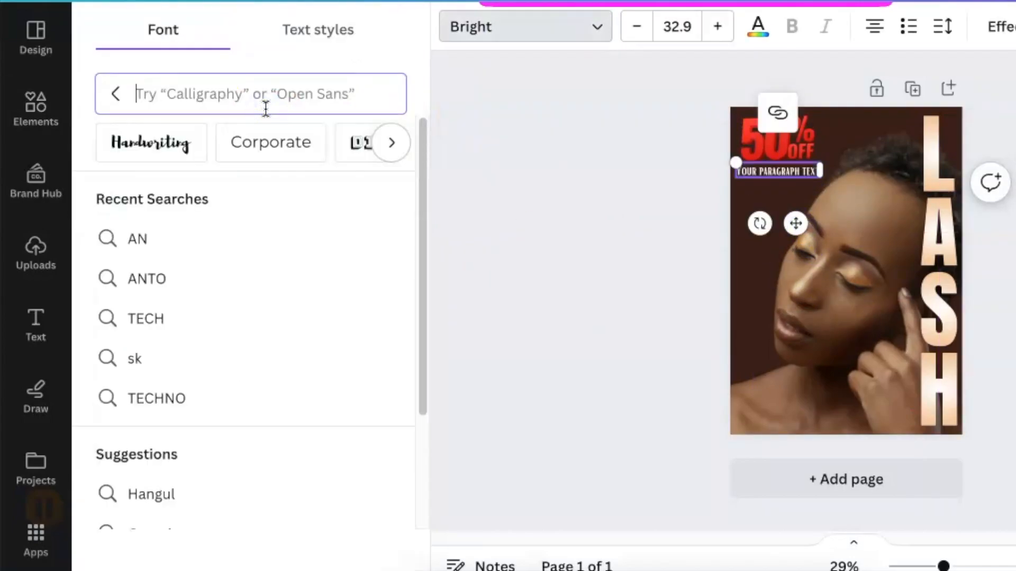
pyautogui.click(828, 163)
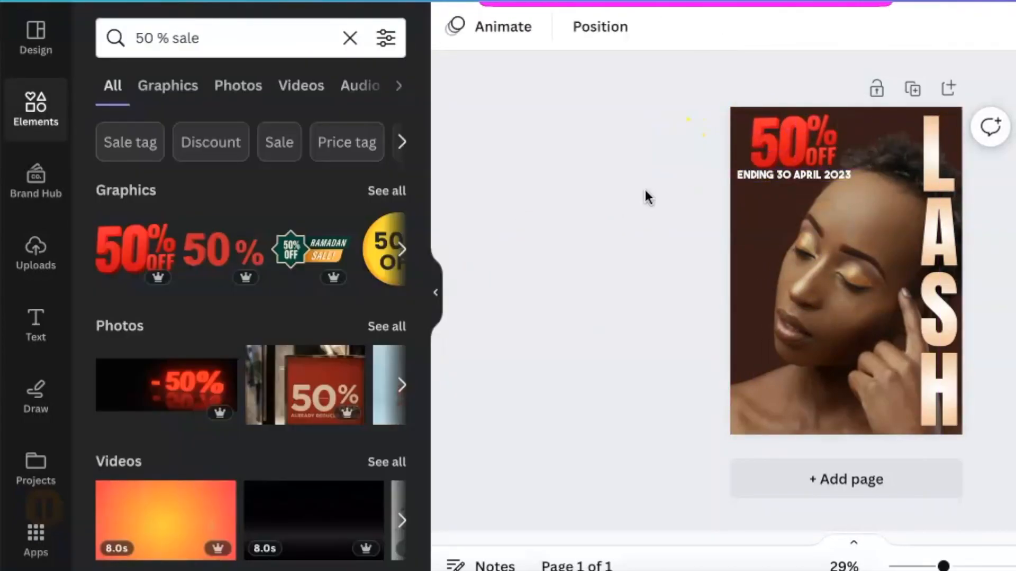
# Step: Add a new text box over the woman's face and select its placeholder text for editing
pyautogui.press('t')
pyautogui.click(866, 282)
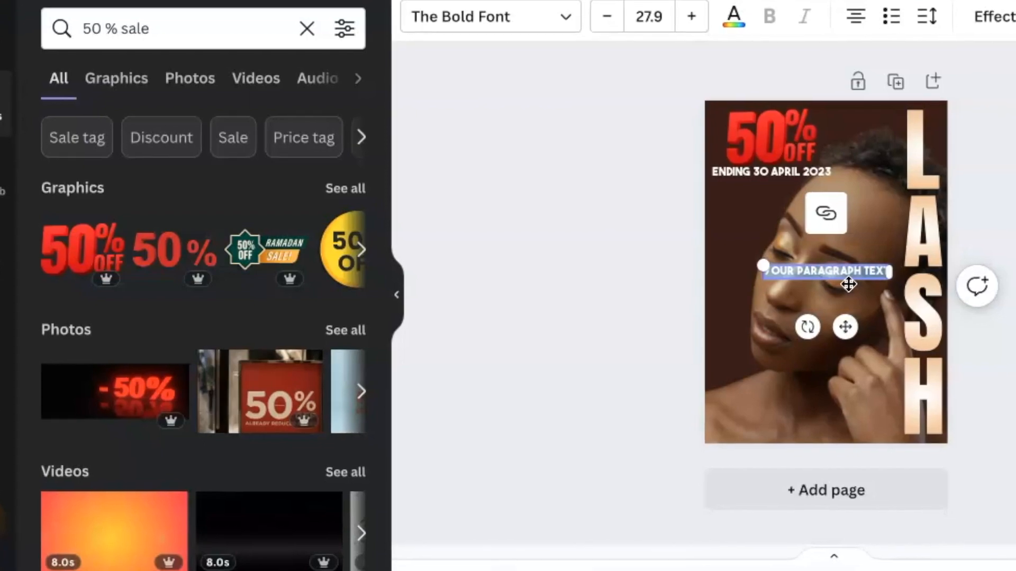
pyautogui.click(820, 284)
pyautogui.click(819, 283)
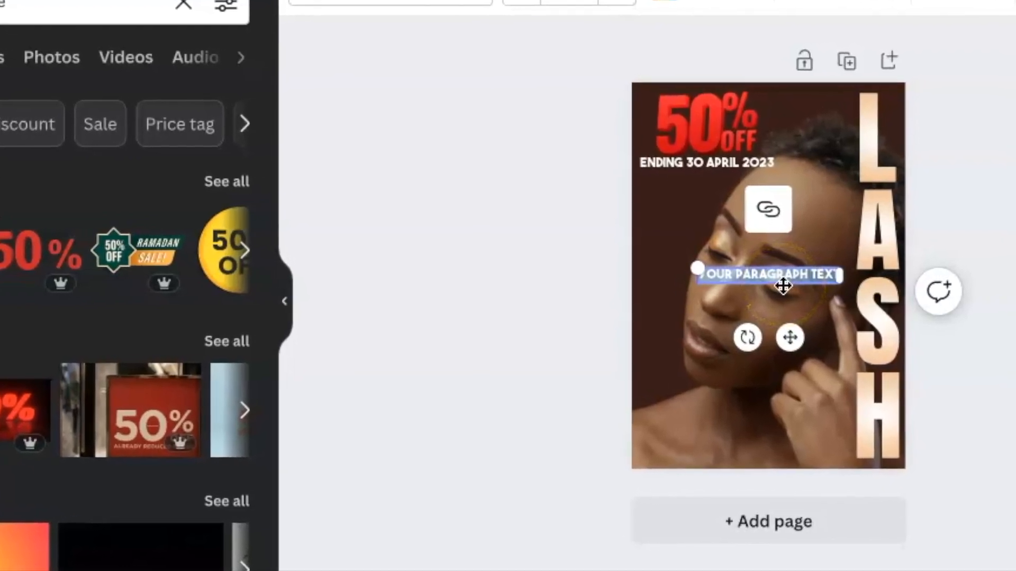